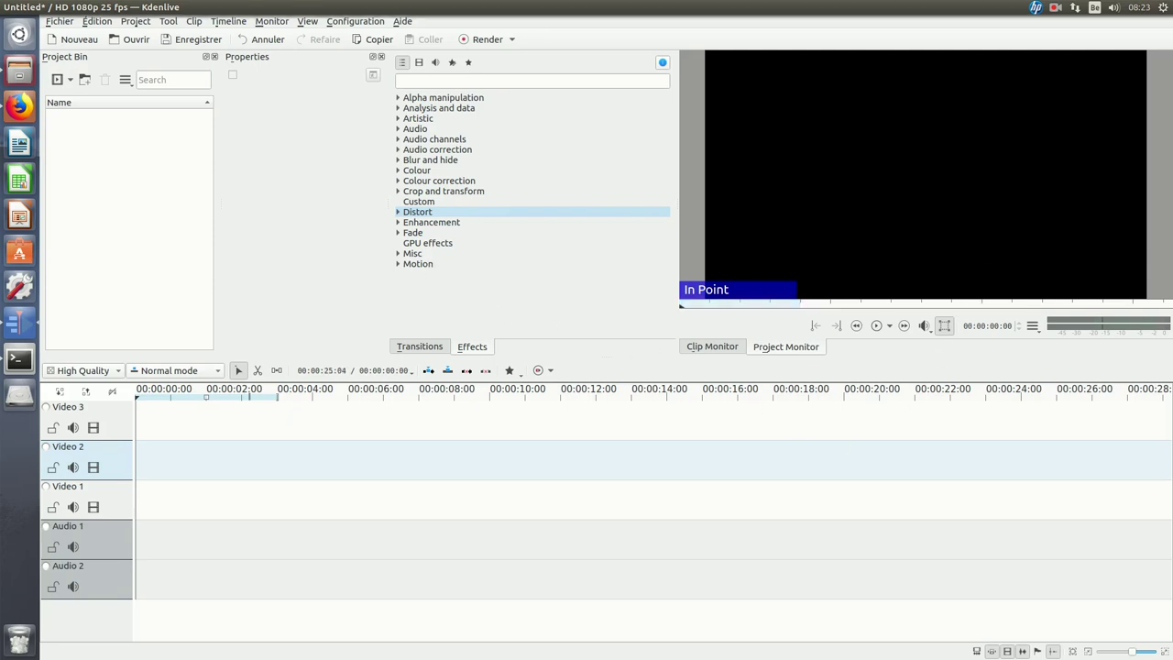
Import Kazam_screencast_00048.mp4, ascii.mp3 and Kazam_screencast_00047.mp4 from the Vidéos folder into the project bin.
left_click_drag(1082, 270, 895, 154)
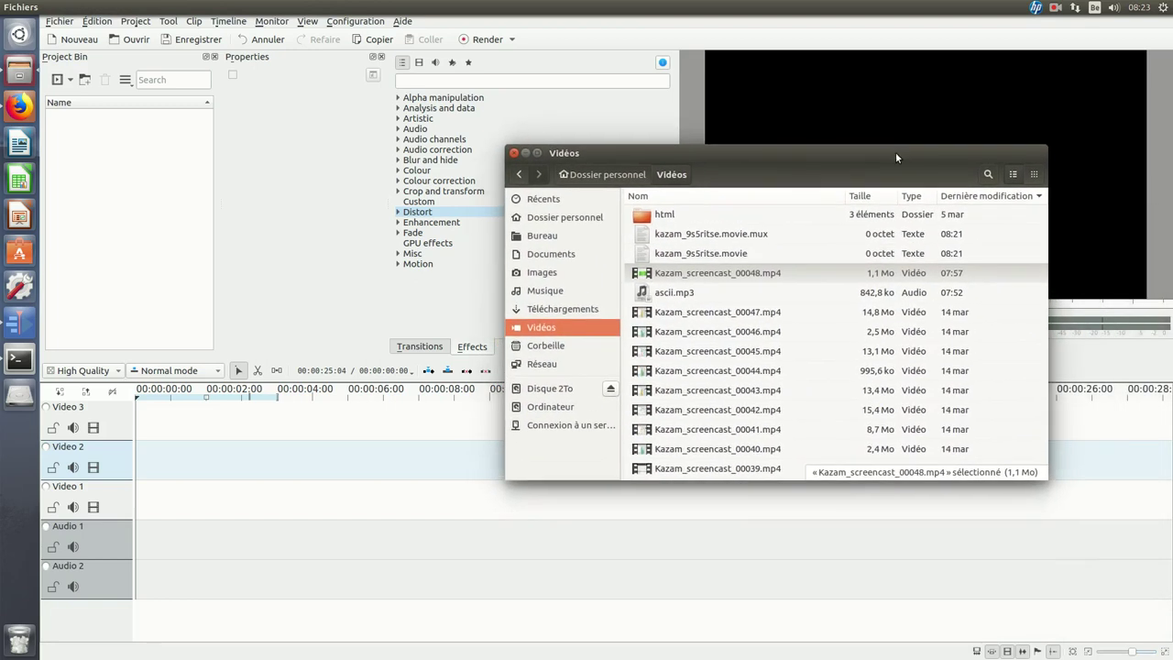
left_click(738, 274)
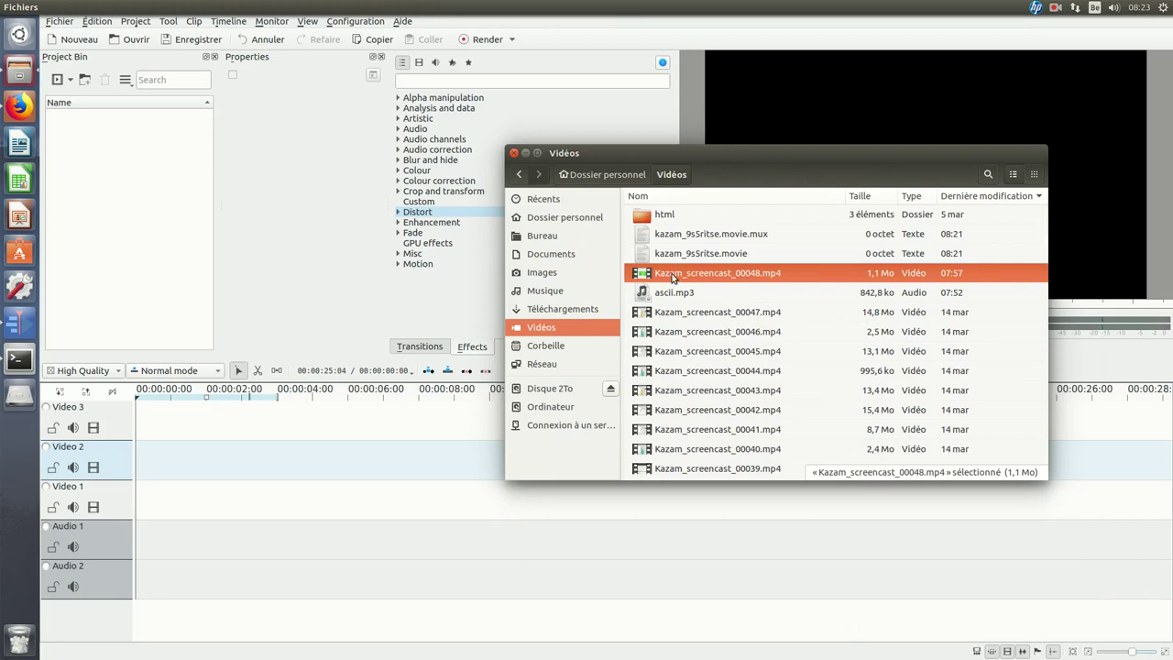
left_click_drag(672, 277, 118, 128)
left_click_drag(692, 295, 165, 176)
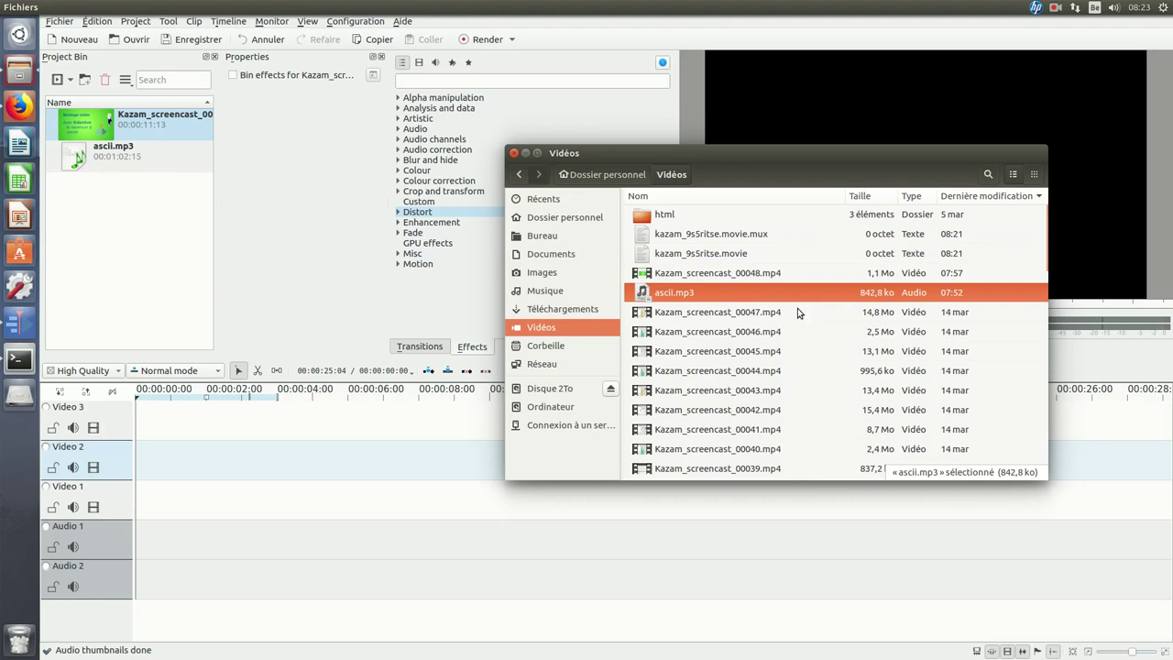
left_click_drag(718, 311, 125, 211)
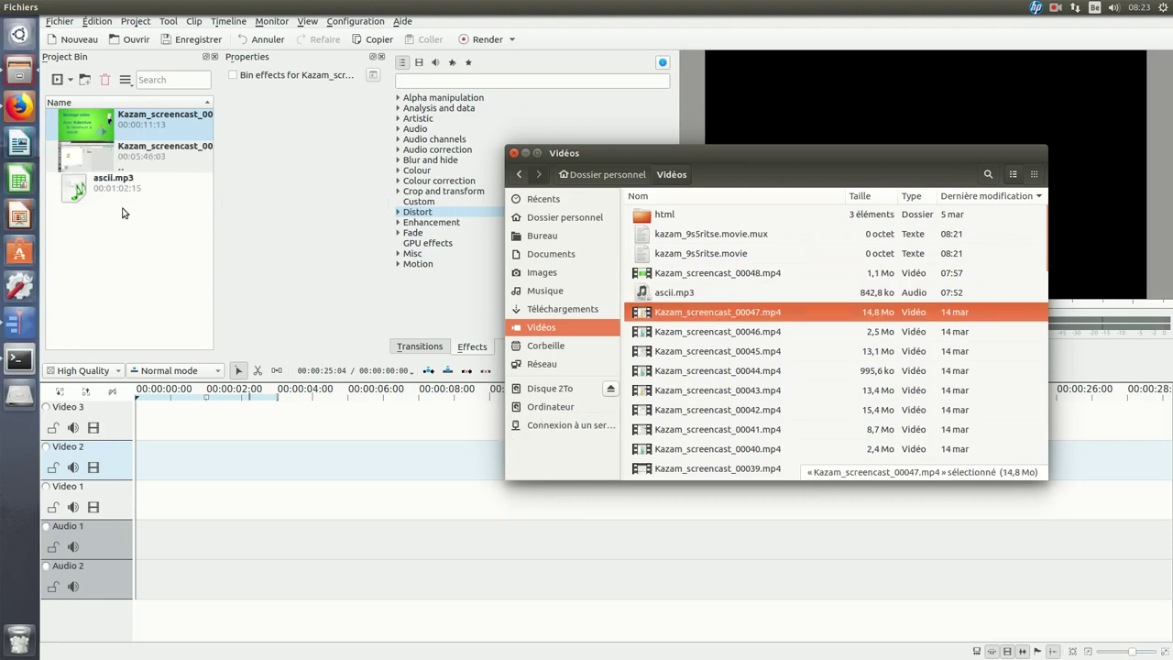
left_click_drag(811, 152, 1138, 269)
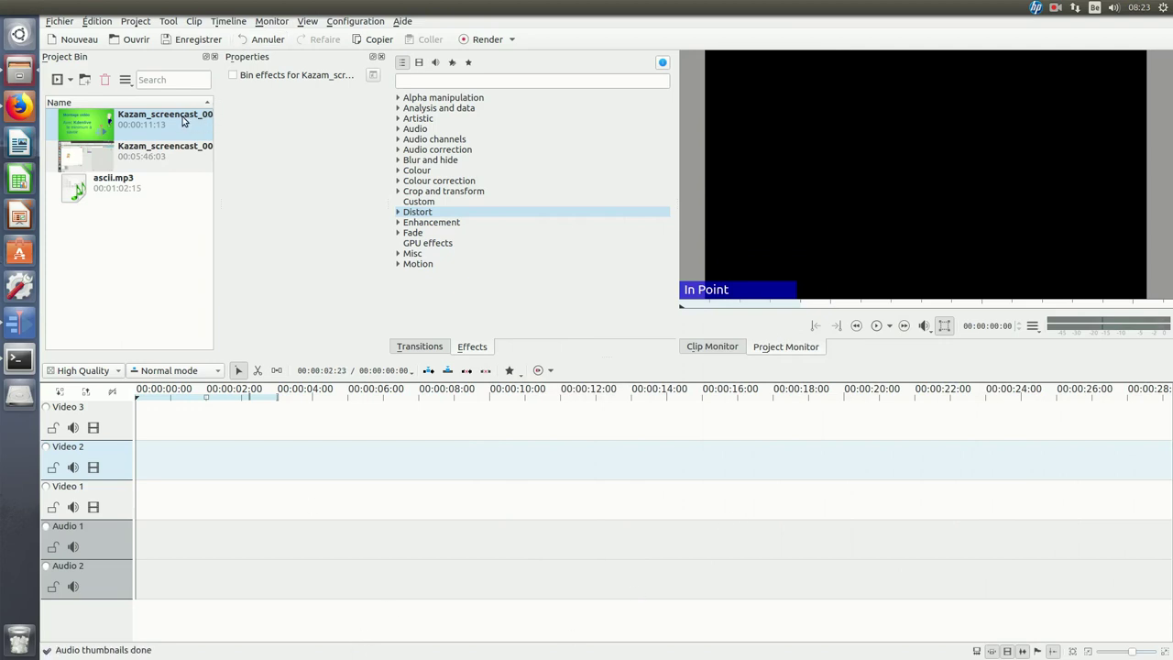
View each of the three imported bin clips in the clip monitor.
left_click(183, 120)
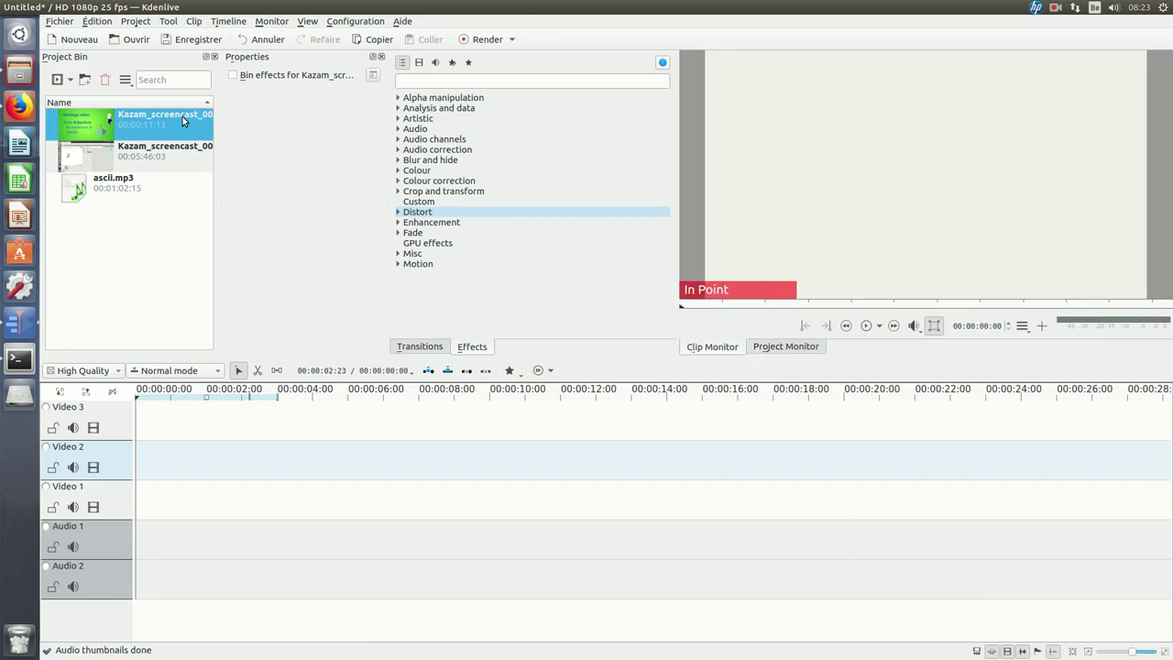
left_click(177, 153)
left_click(138, 190)
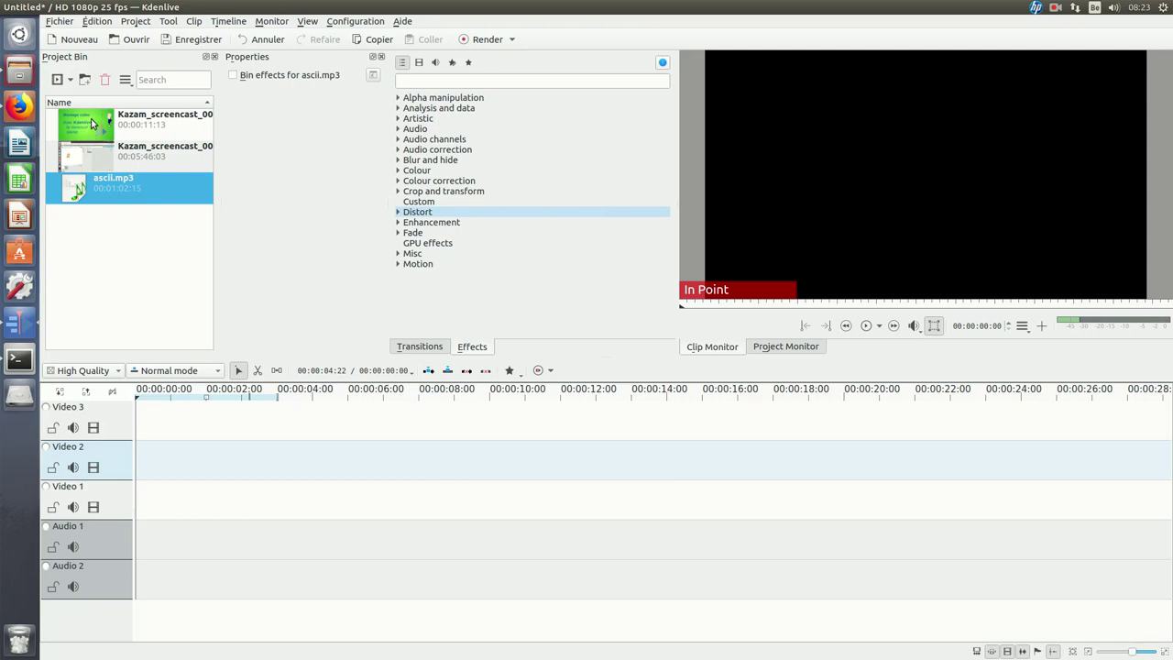
Place Kazam_screencast_00048.mp4 on track Video 3 at about 2 seconds and Kazam_screencast_00047.mp4 on Video 2 at about 1 second.
left_click_drag(88, 120, 221, 417)
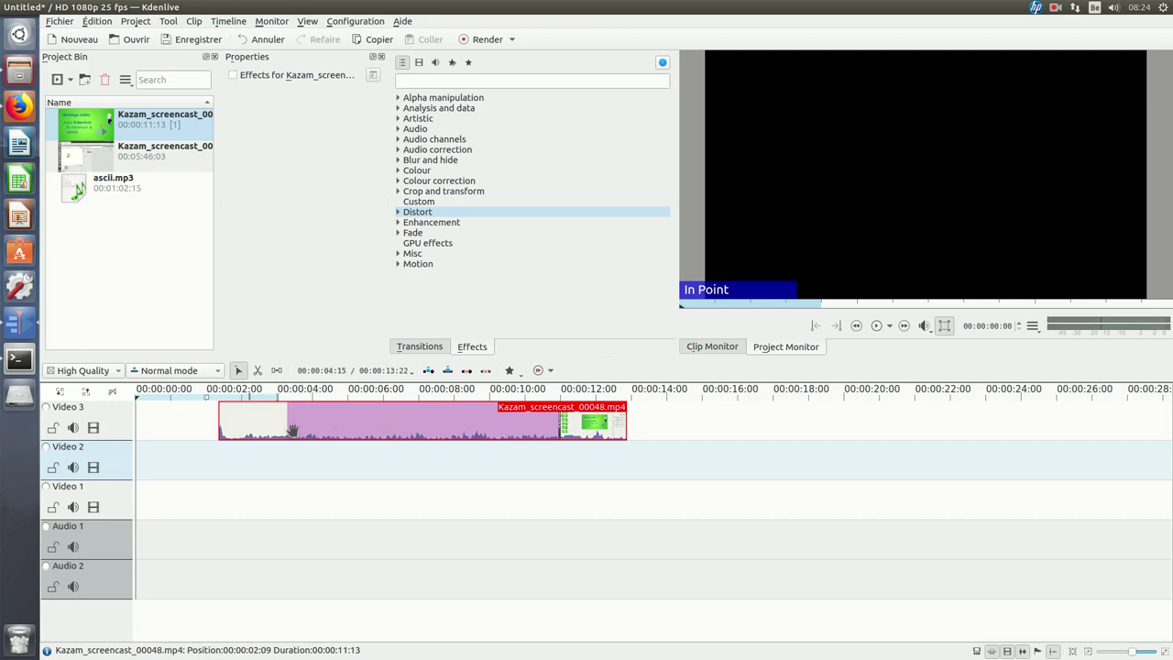
left_click(75, 431)
left_click_drag(88, 162, 177, 469)
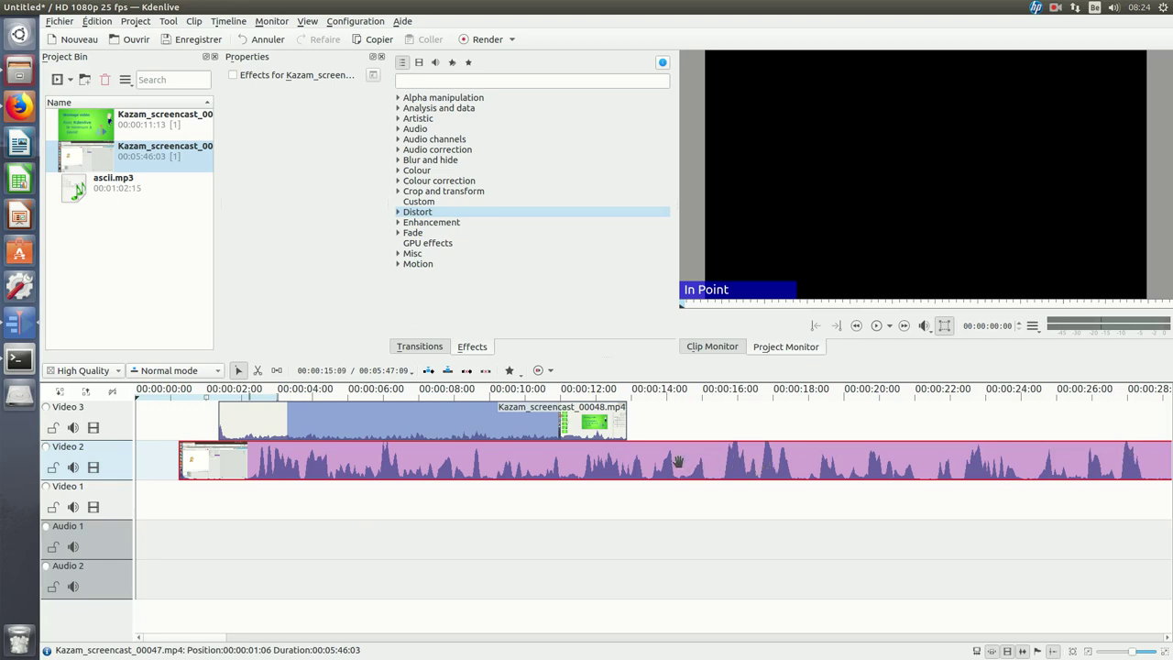
Preview the project near 00:01:04 and place ascii.mp3 on track Audio 1 at about 00:01:16.
scroll(676, 461, "down", 5)
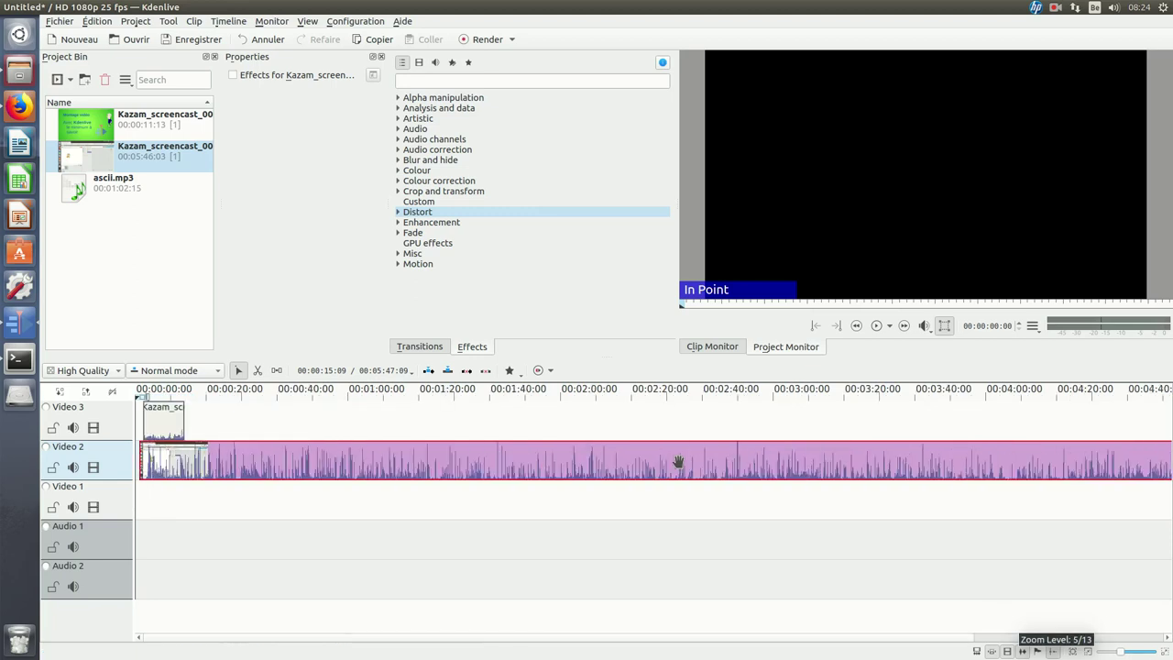
scroll(678, 461, "up", 1)
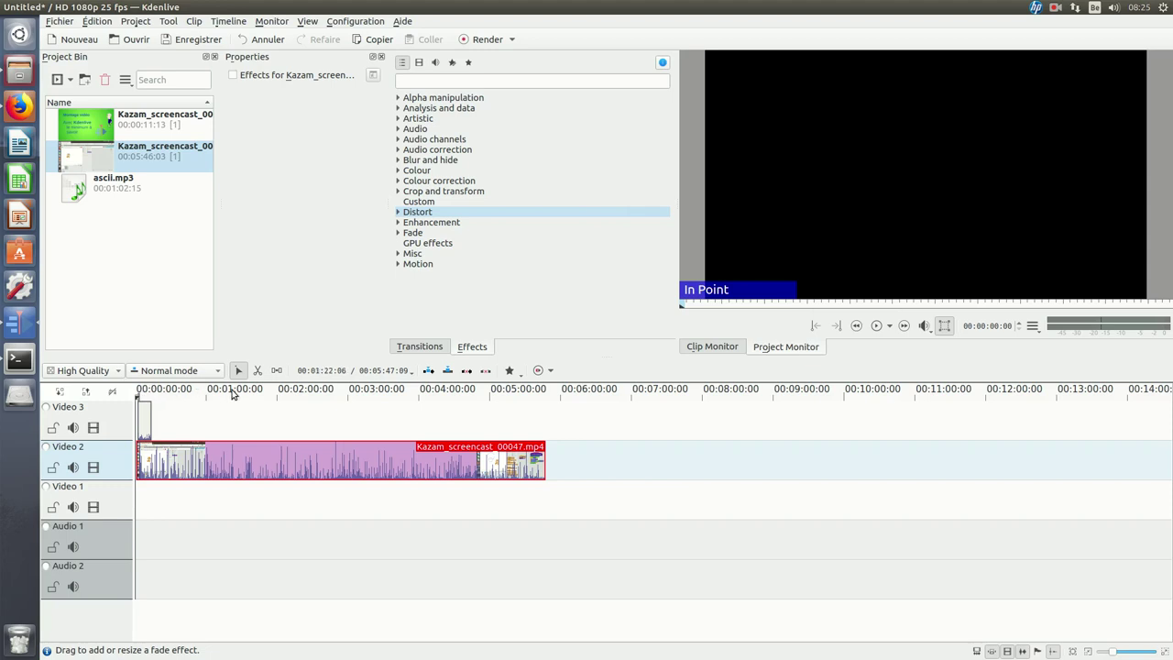
left_click_drag(145, 392, 210, 394)
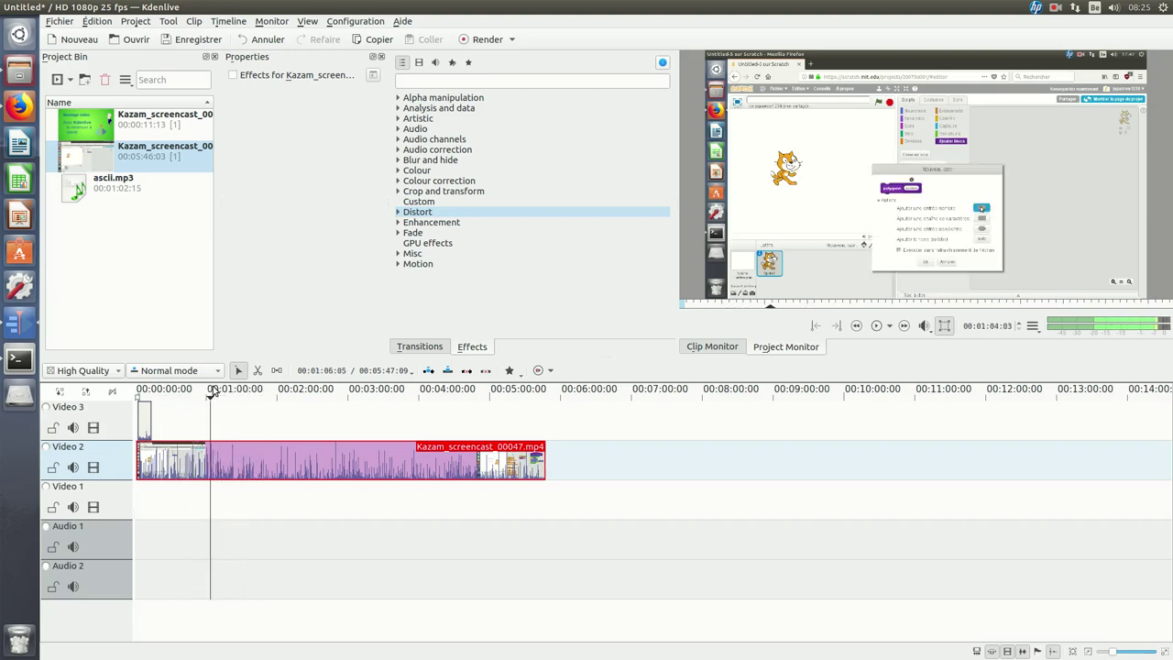
left_click(77, 187)
left_click_drag(71, 187, 226, 539)
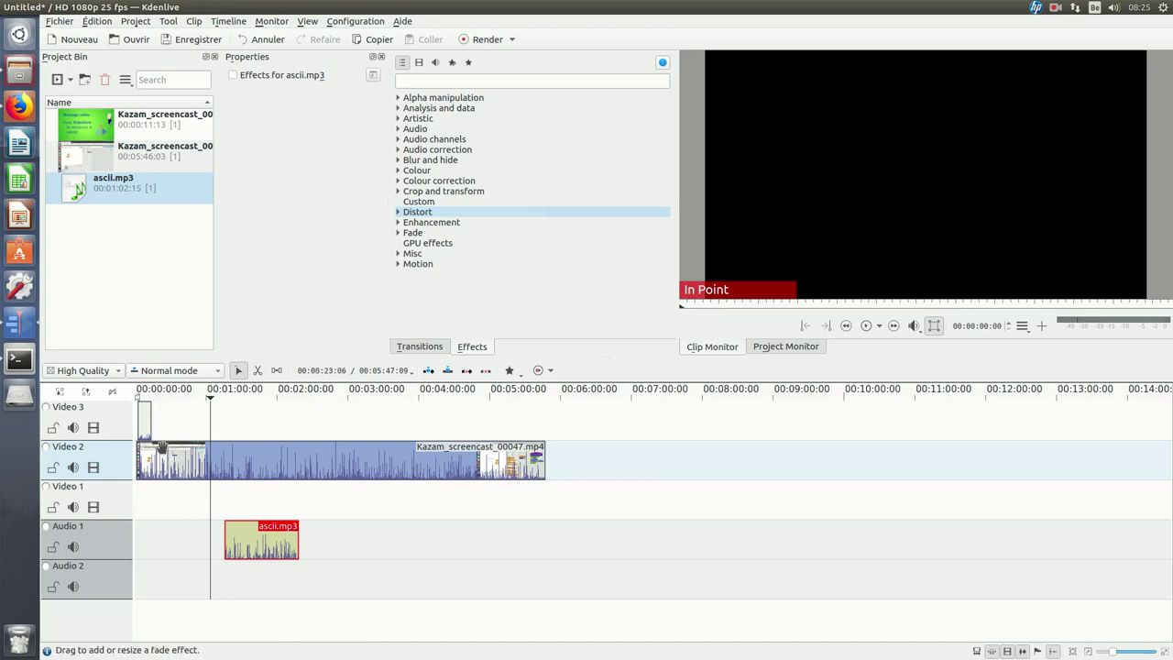
Scrub through the Kazam_screencast_00048.mp4 clip on Video 3 to examine where its title slide is shown.
left_click(144, 392)
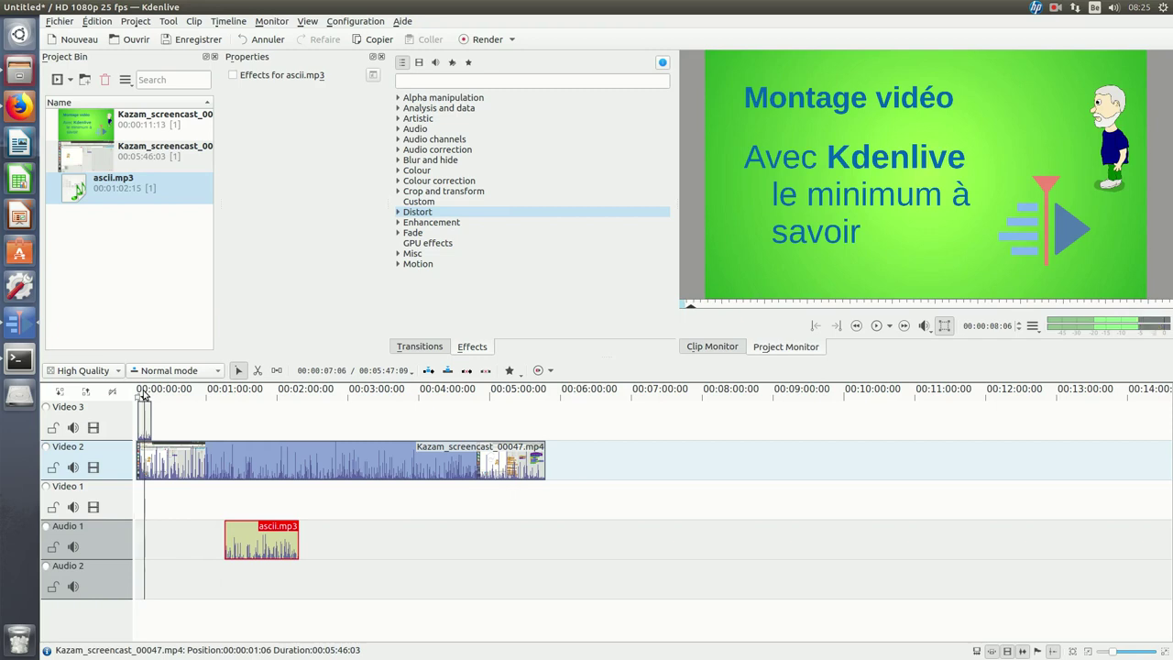
left_click(150, 392)
left_click(144, 416)
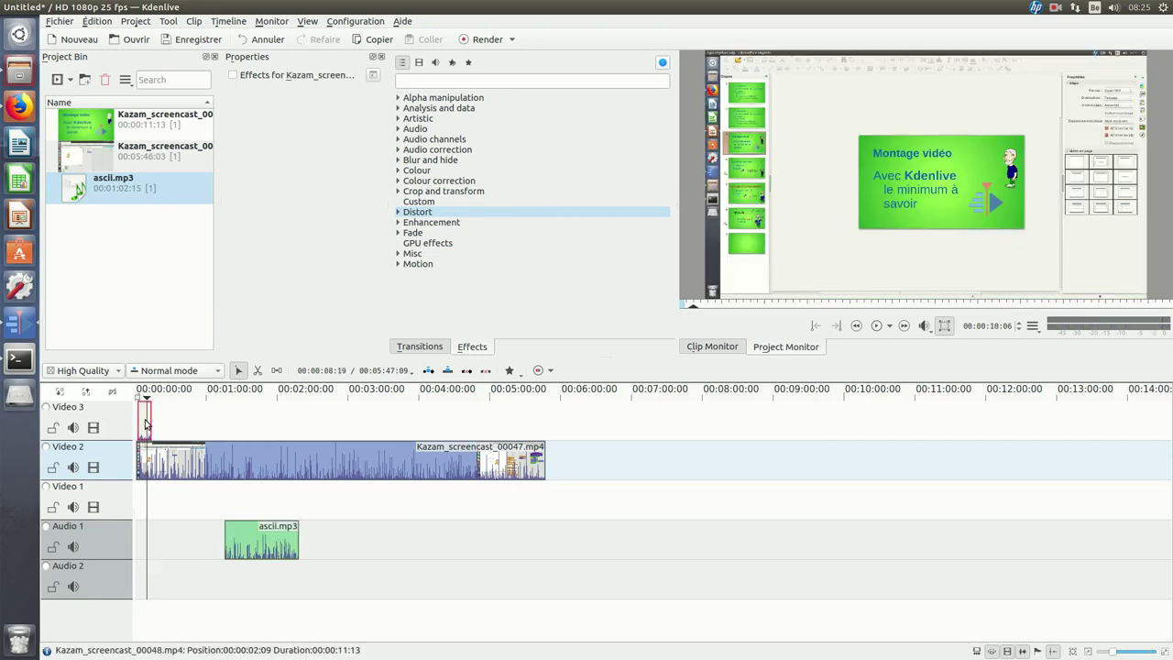
scroll(144, 420, "up", 1)
scroll(144, 419, "up", 4)
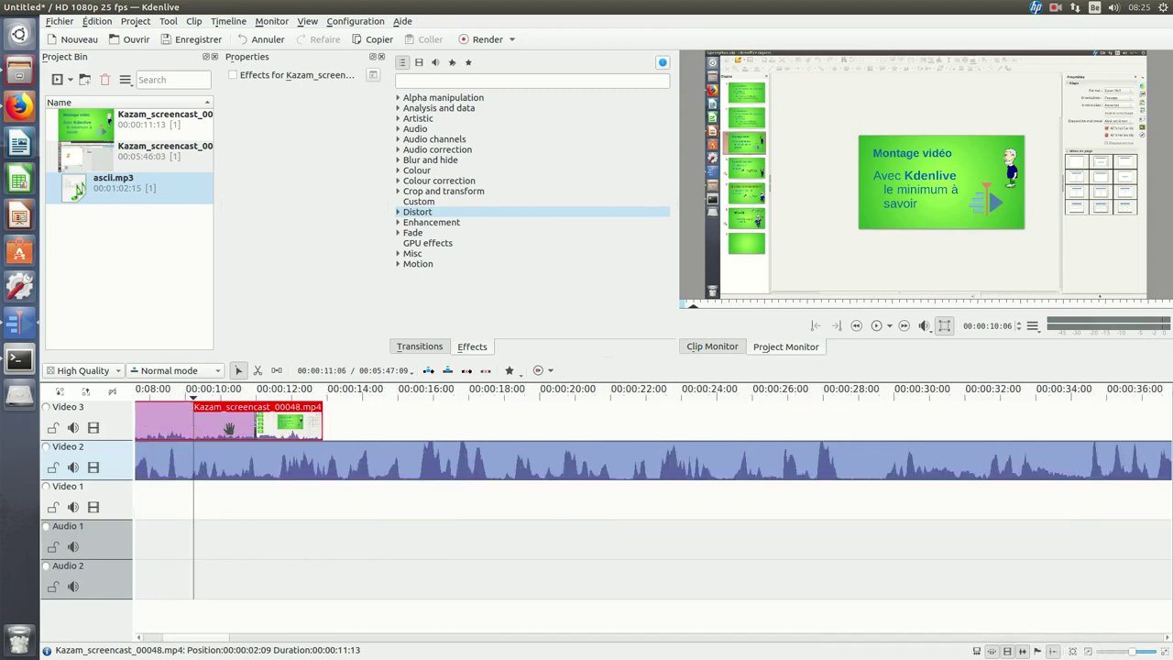
left_click(174, 393)
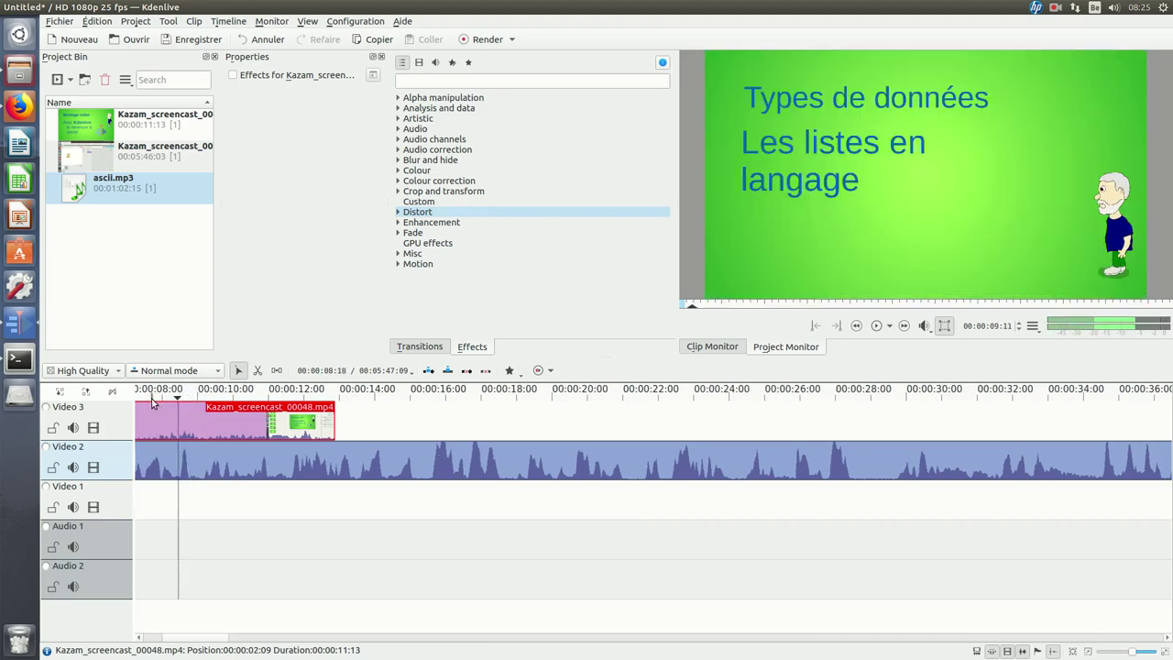
left_click(146, 389)
left_click_drag(187, 389, 194, 384)
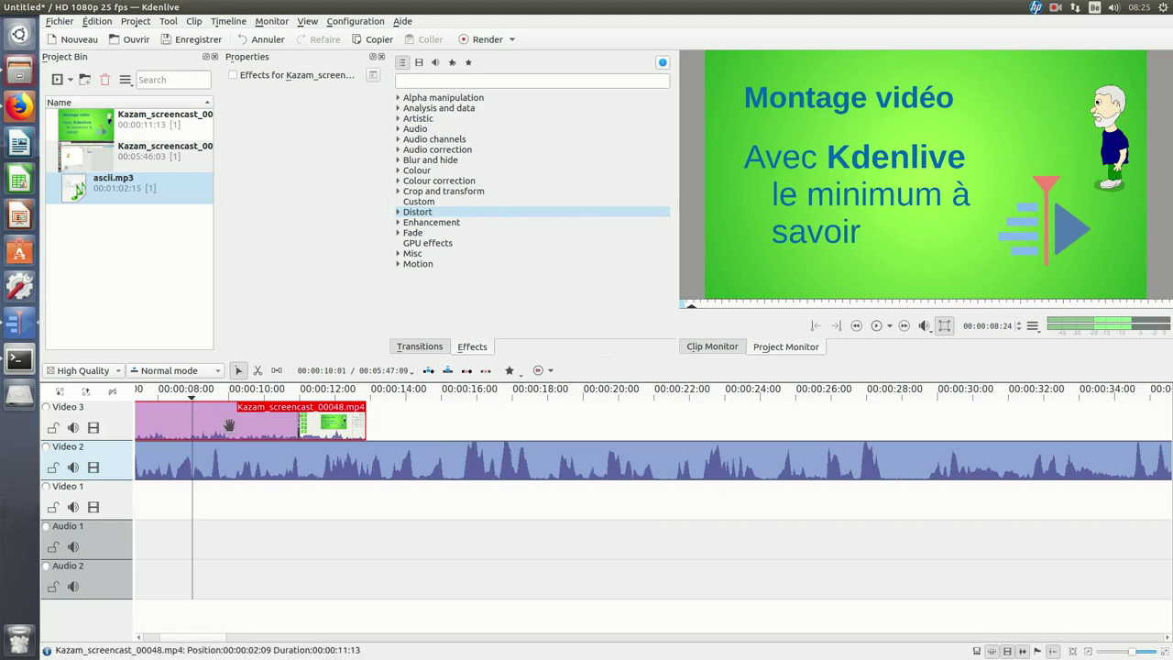
Move the Video 3 clip to about 9 seconds and trim its end and start to a duration of about 00:00:06:22.
left_click_drag(229, 425, 456, 418)
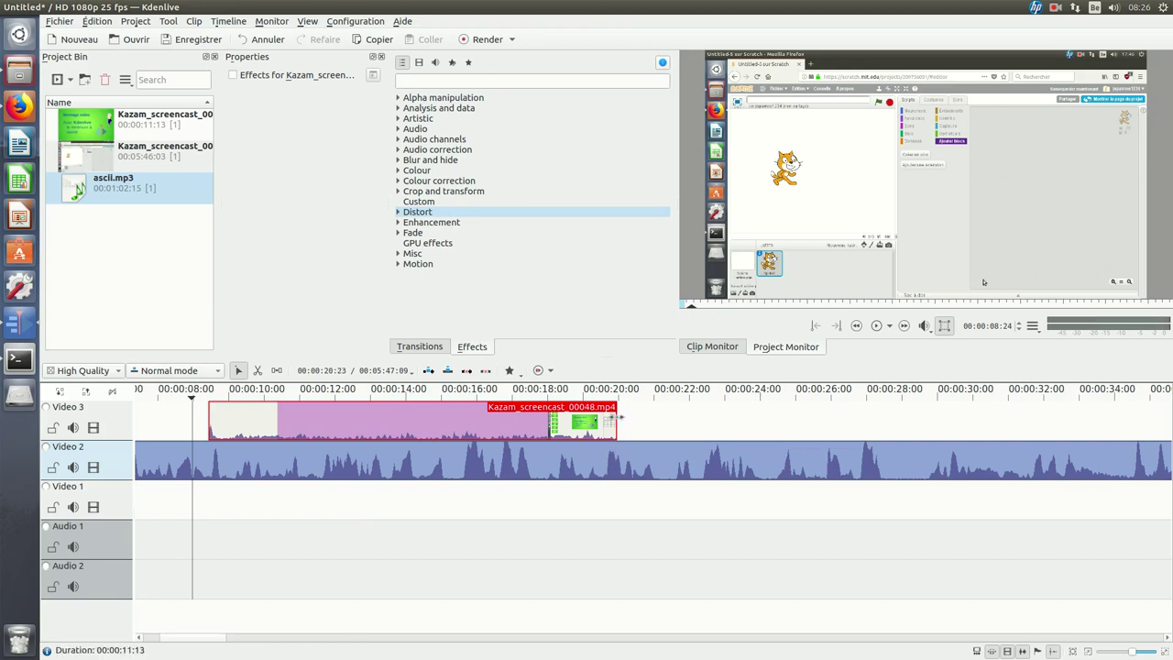
left_click_drag(616, 417, 516, 421)
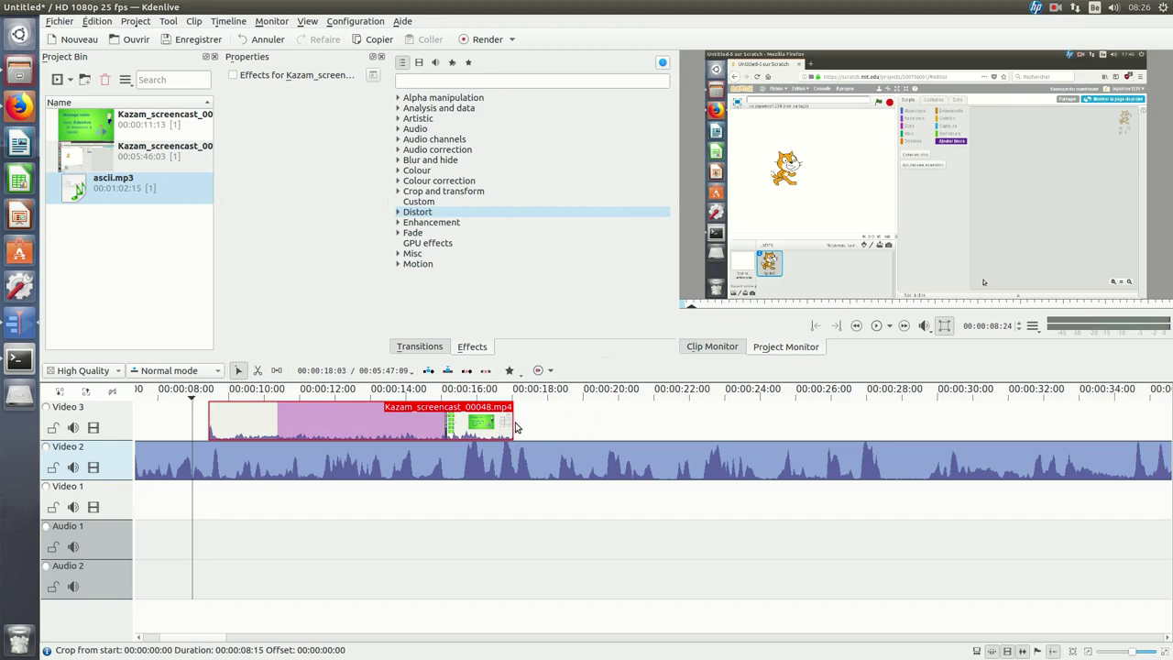
left_click_drag(207, 421, 272, 414)
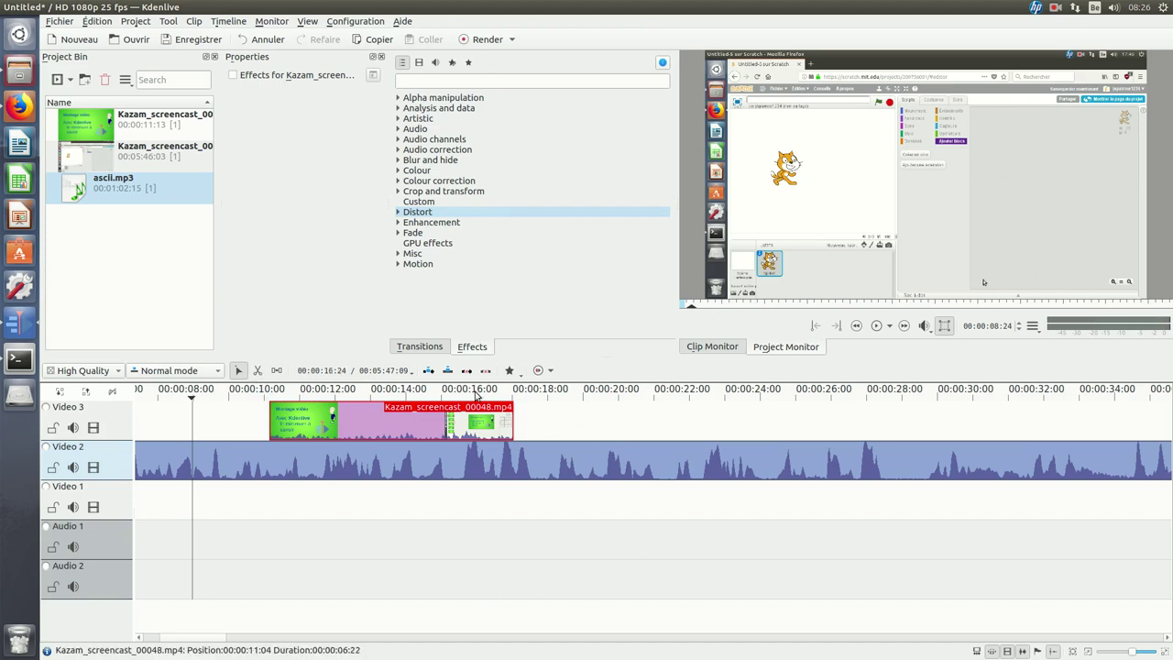
Split the Kazam_screencast_00047.mp4 clip on Video 2 at 00:00:20:08 and return to the Selection tool.
left_click_drag(583, 394, 595, 396)
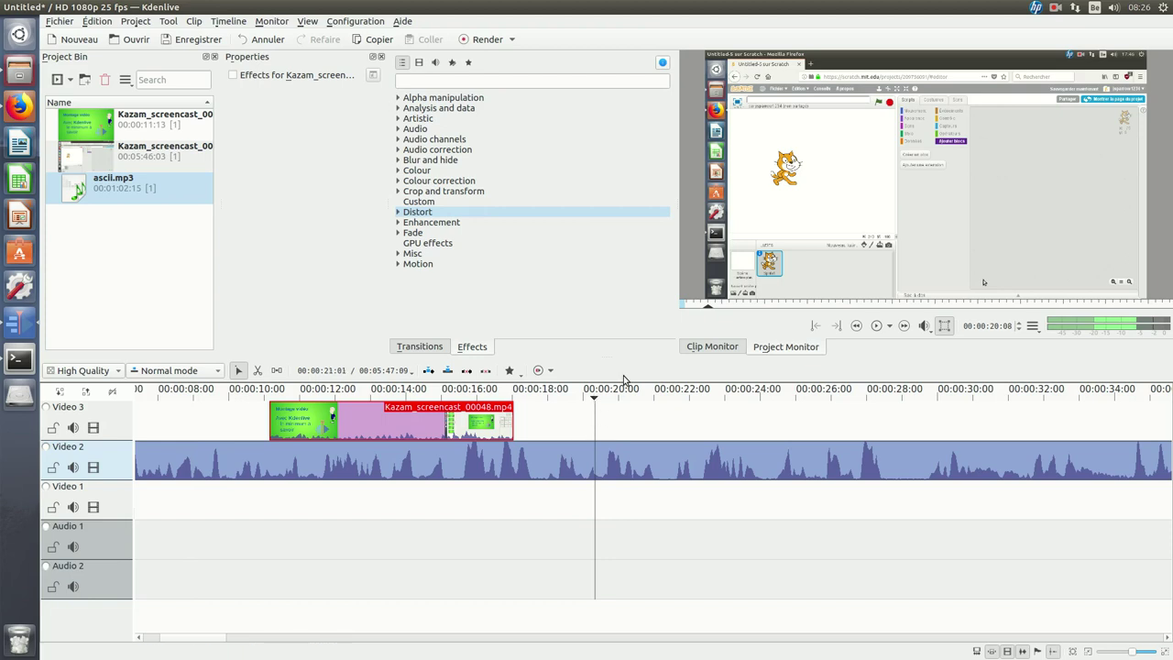
key("x")
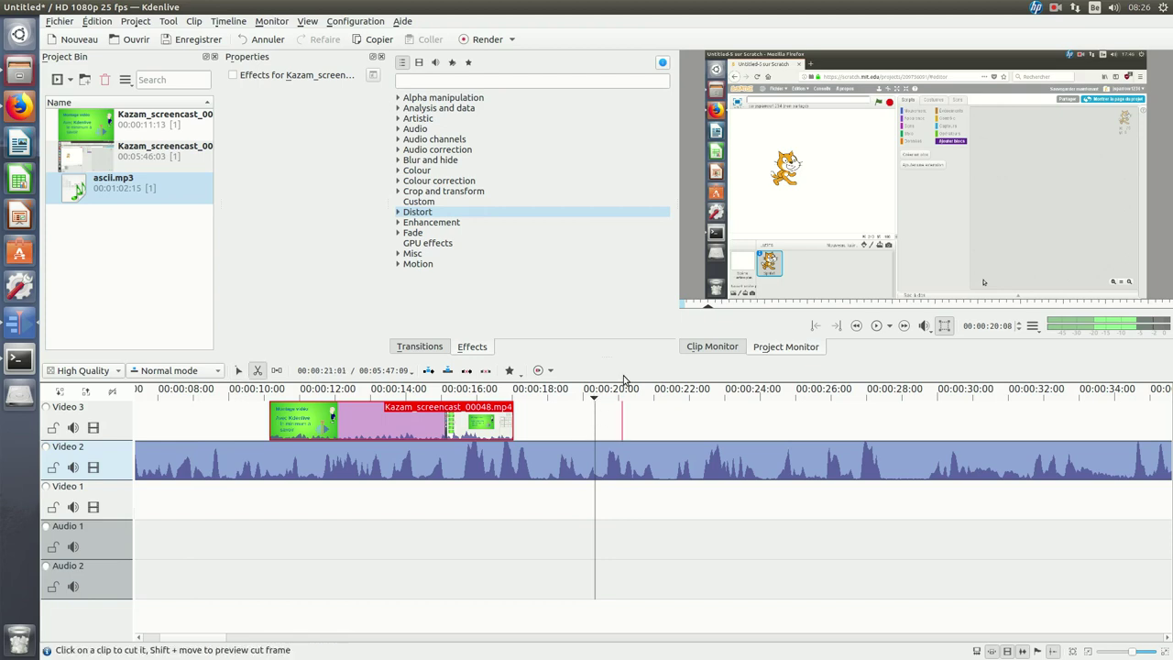
left_click(594, 469)
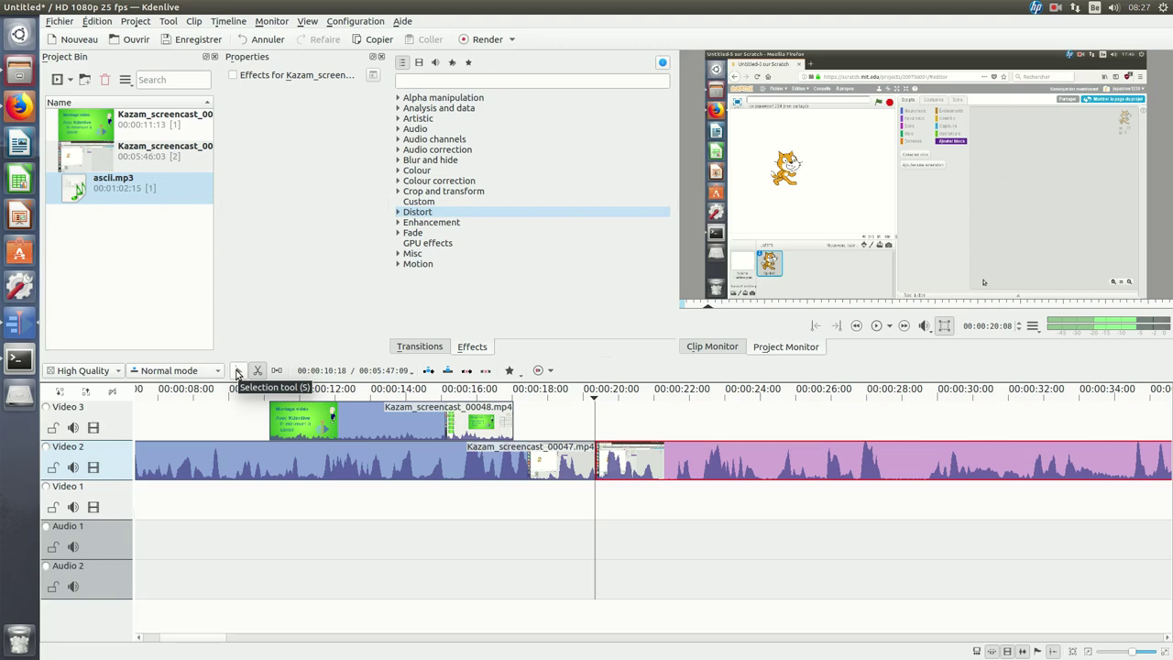
left_click(236, 372)
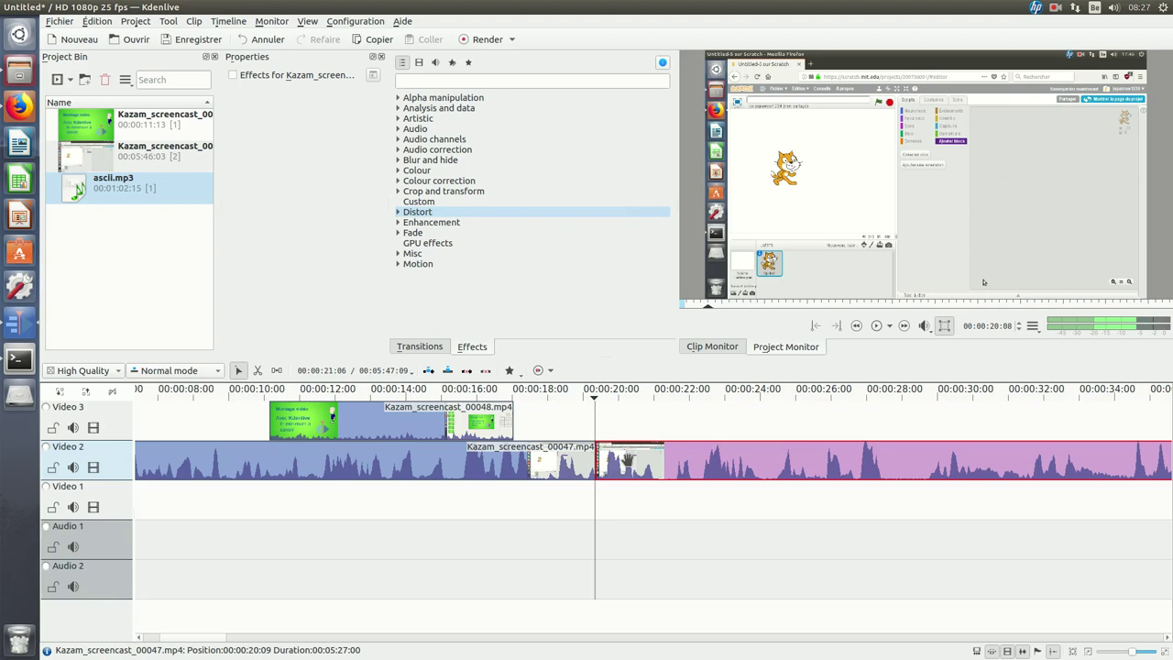
Shift the second Video 2 part to start at about 23 seconds and slide the Video 3 clip over the gap, starting at about 18 seconds.
left_click_drag(631, 460, 707, 460)
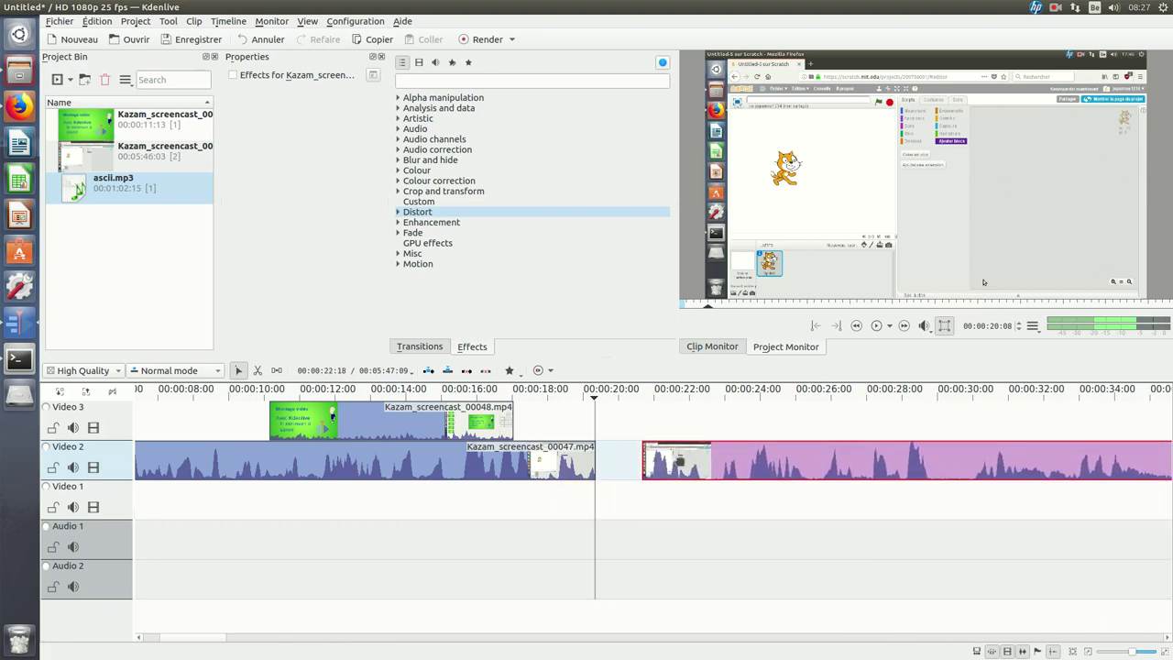
left_click_drag(708, 460, 746, 460)
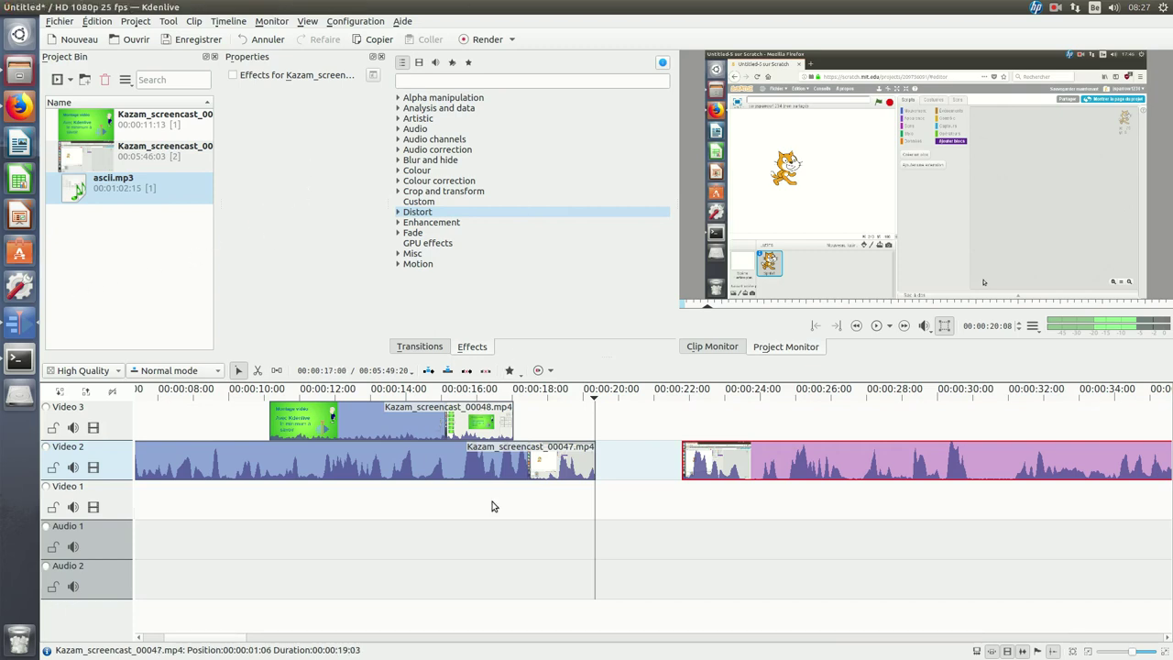
left_click_drag(440, 422, 672, 423)
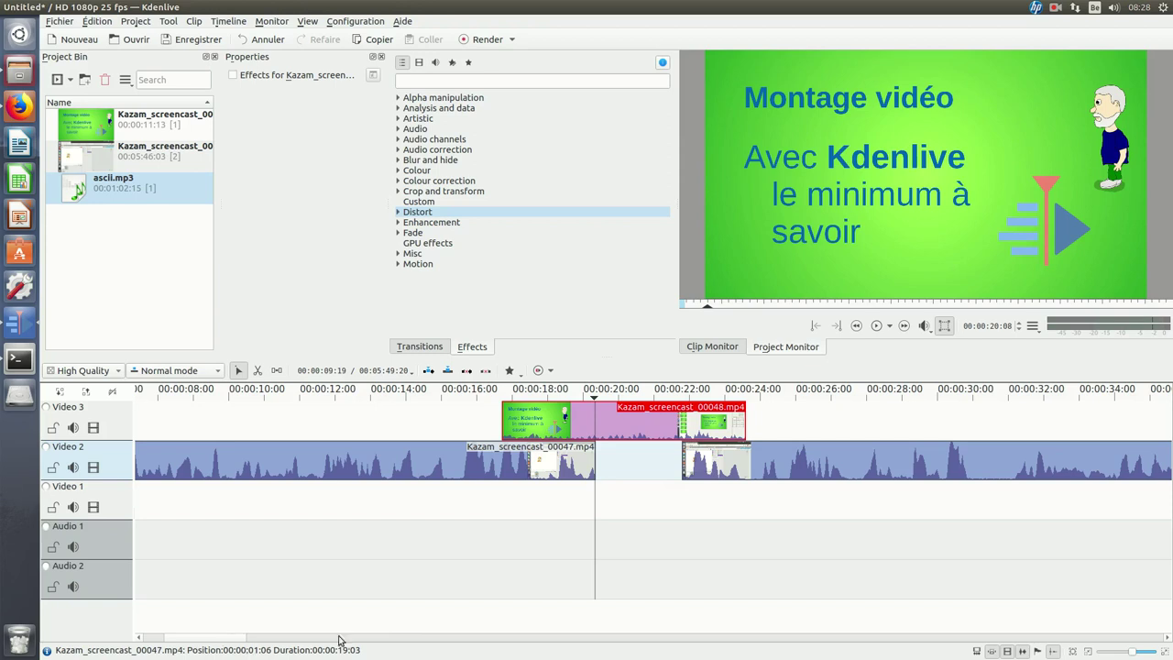
Render the full project in MP4 (H264) format to the Documents folder as unNom.mp4.
left_click_drag(179, 638, 359, 656)
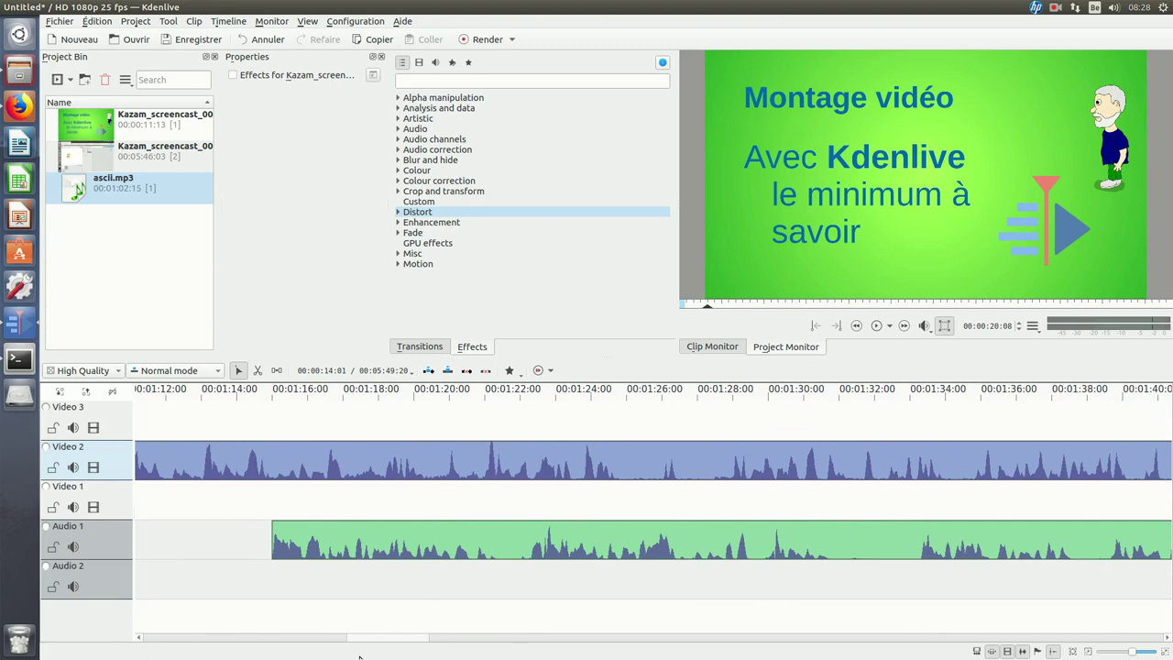
left_click(136, 22)
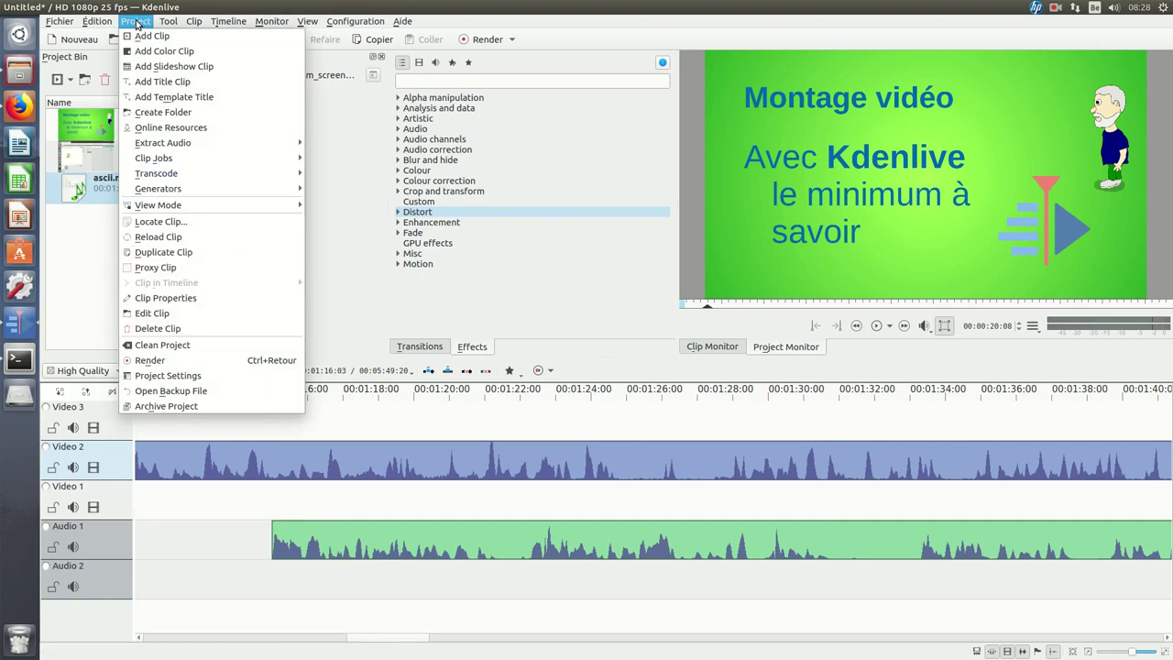
mouse_move(97, 21)
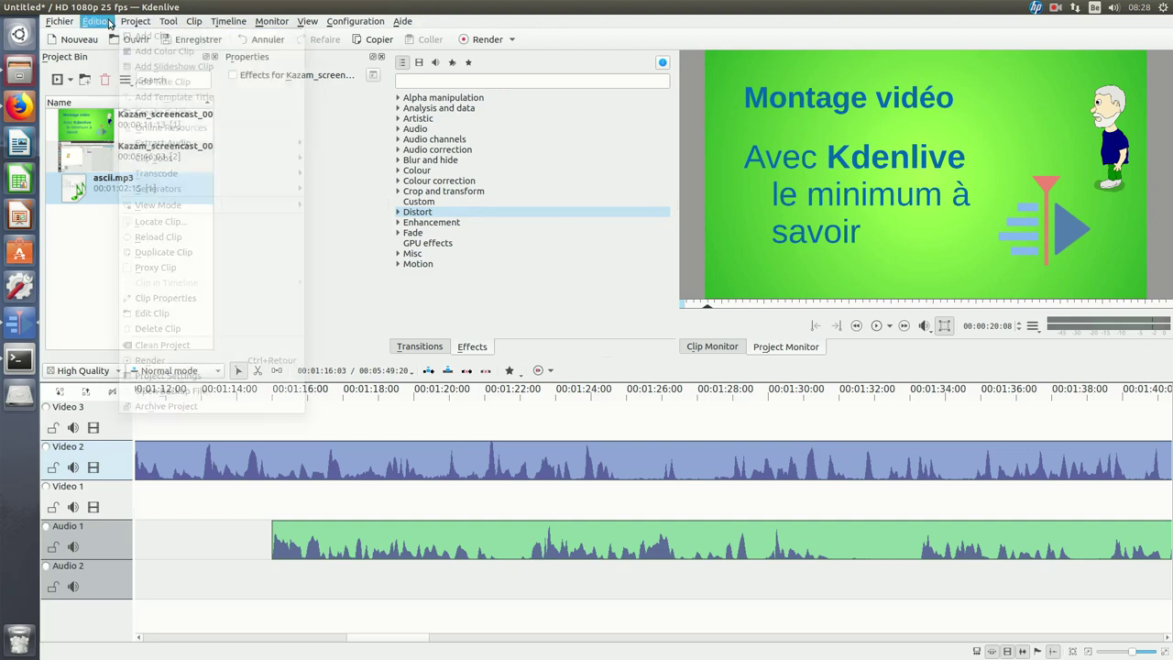
mouse_move(136, 21)
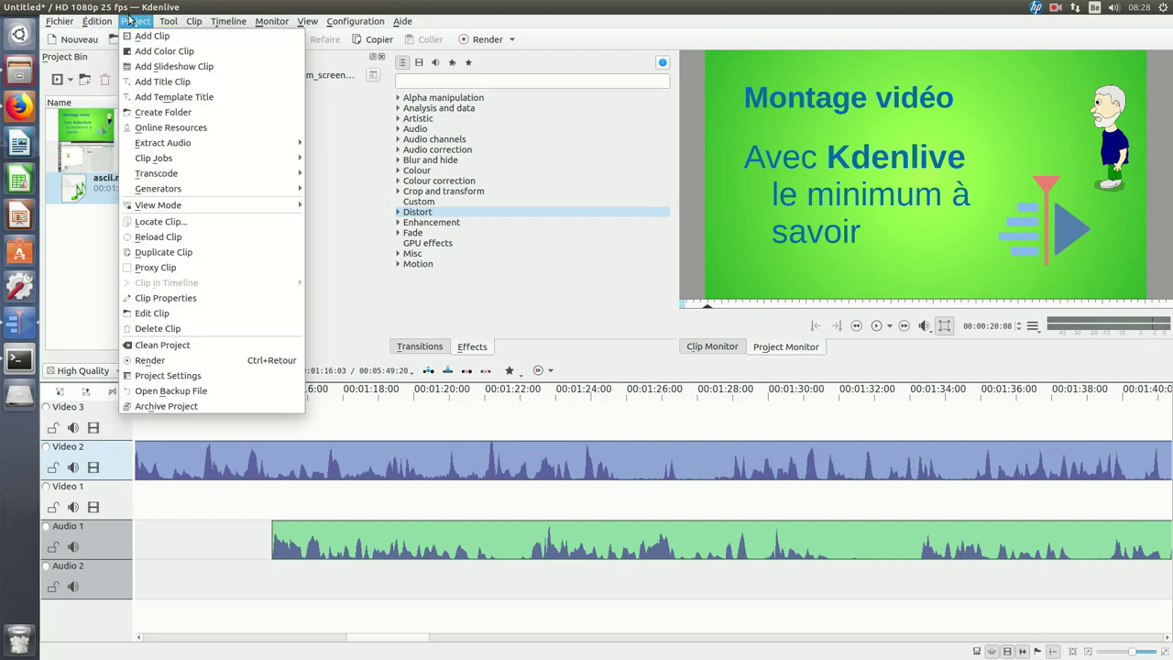
left_click(150, 363)
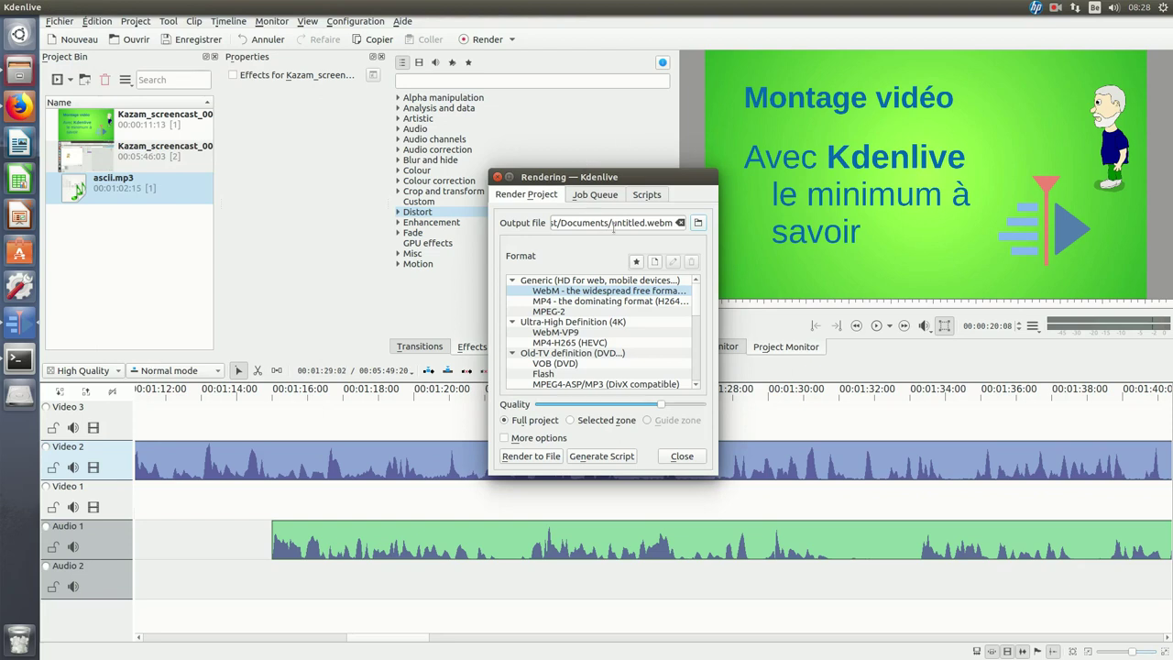
left_click(612, 301)
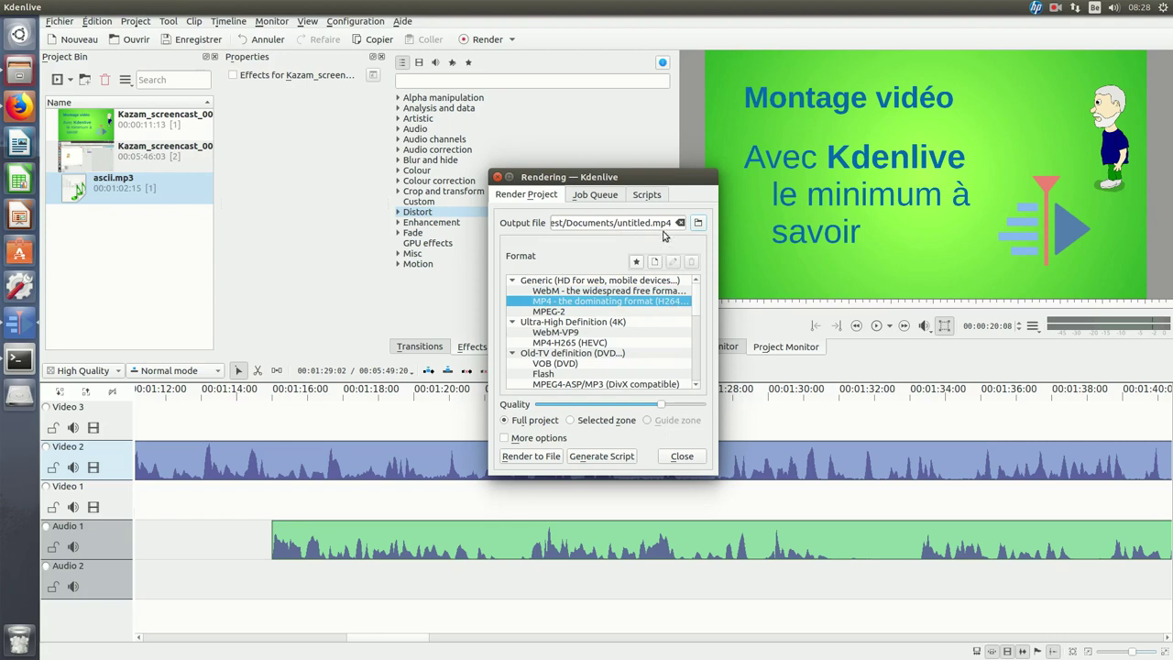
left_click_drag(650, 222, 617, 222)
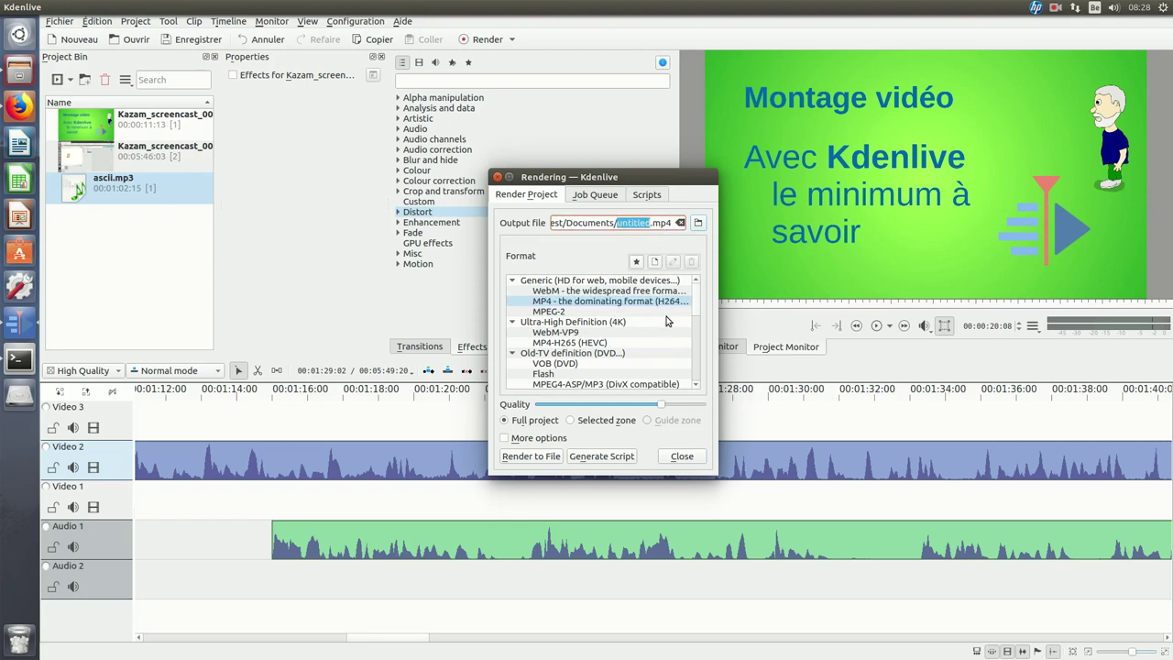
type("unNom")
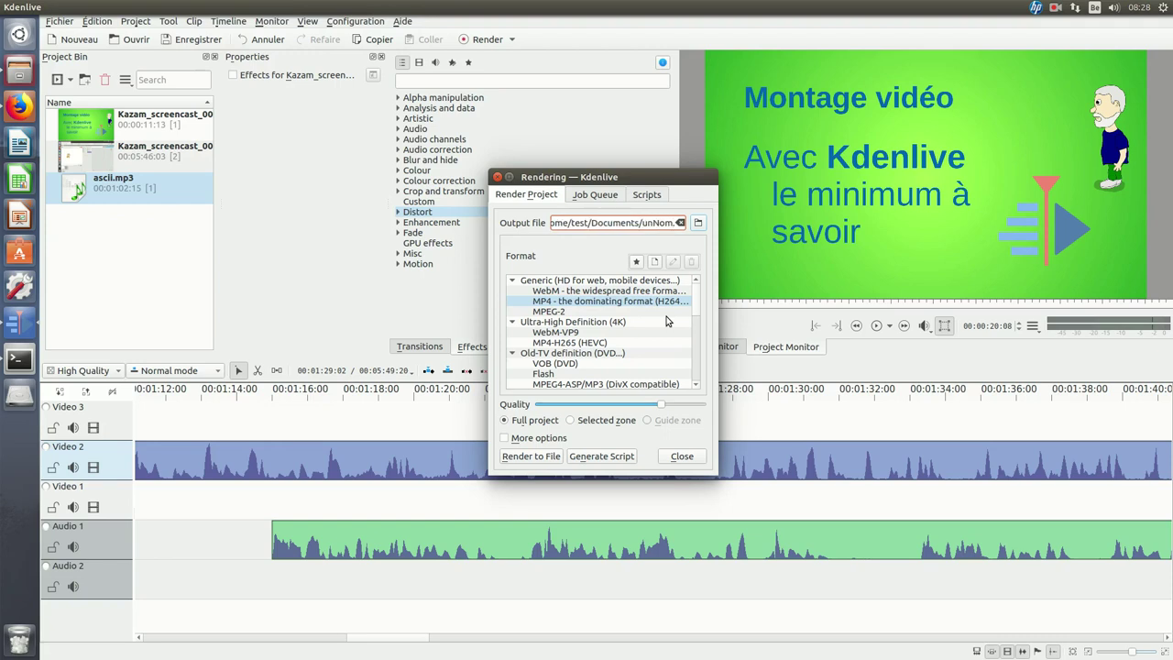
left_click(529, 459)
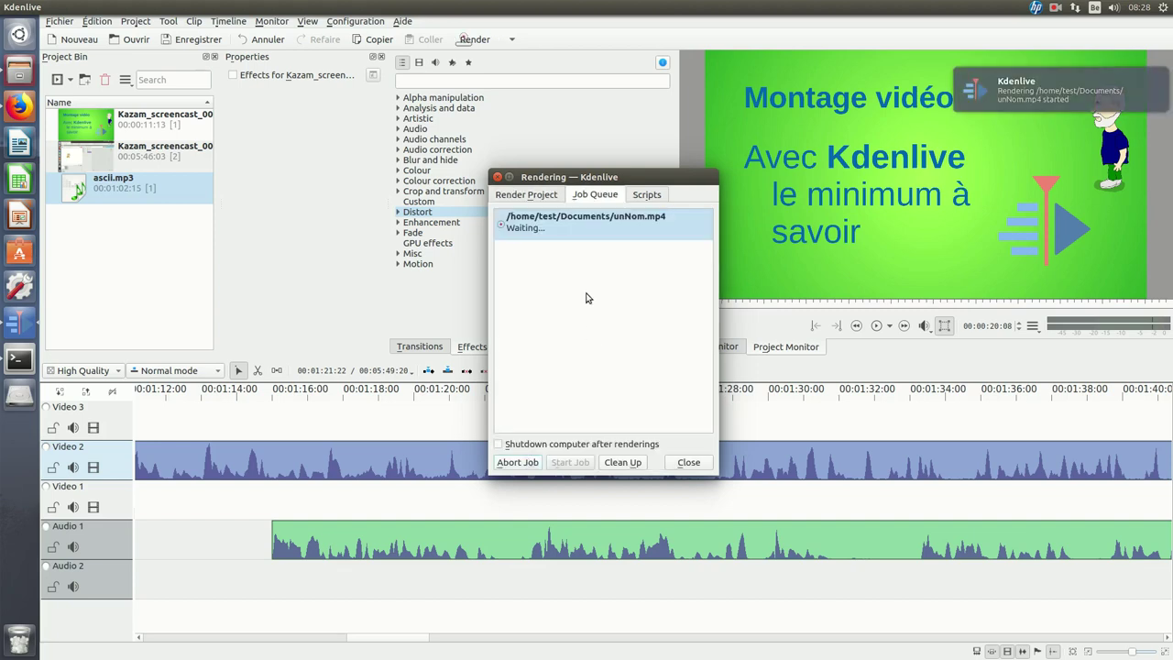